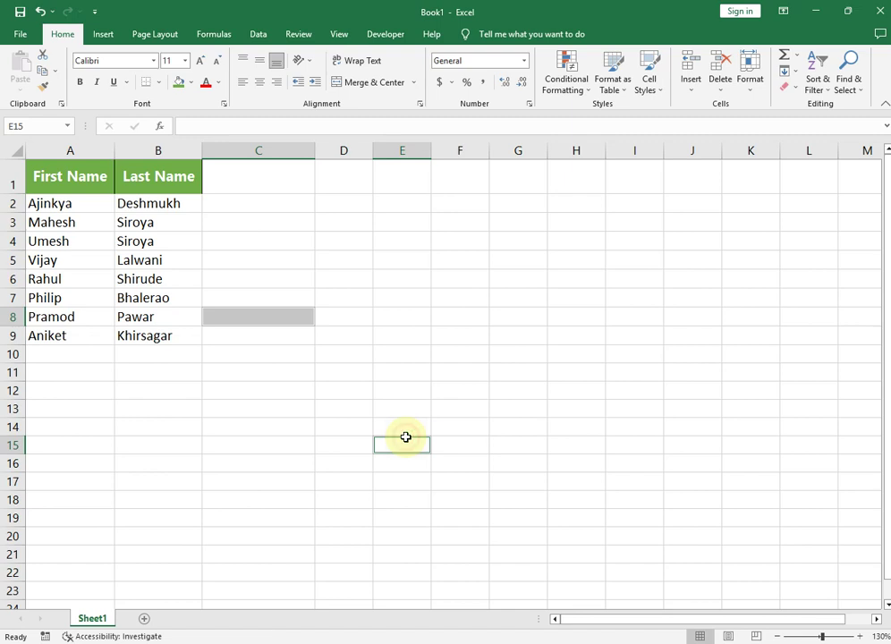
Step: Select the First Name and Last Name data, leaving the active cell inside the name list
click(405, 437)
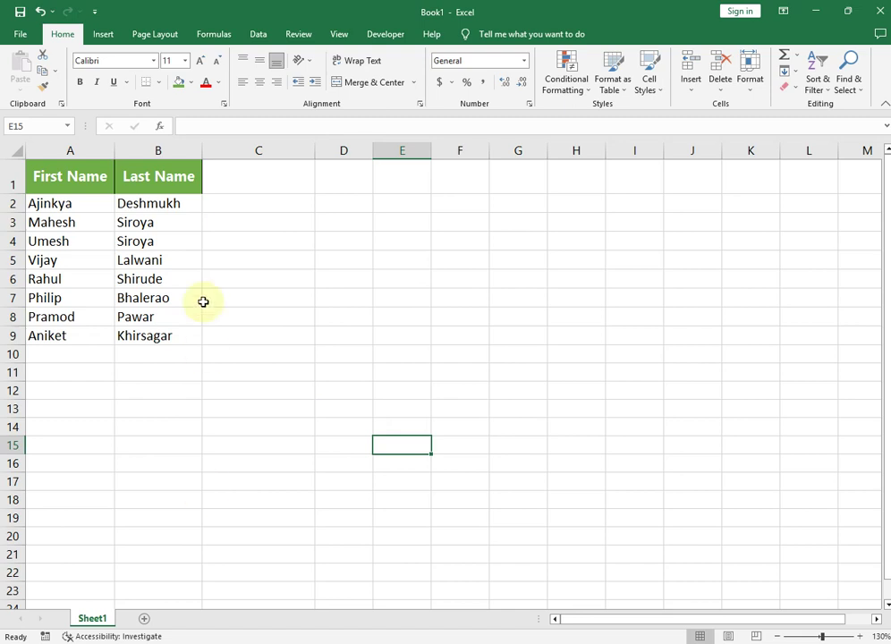
drag(70, 152, 162, 157)
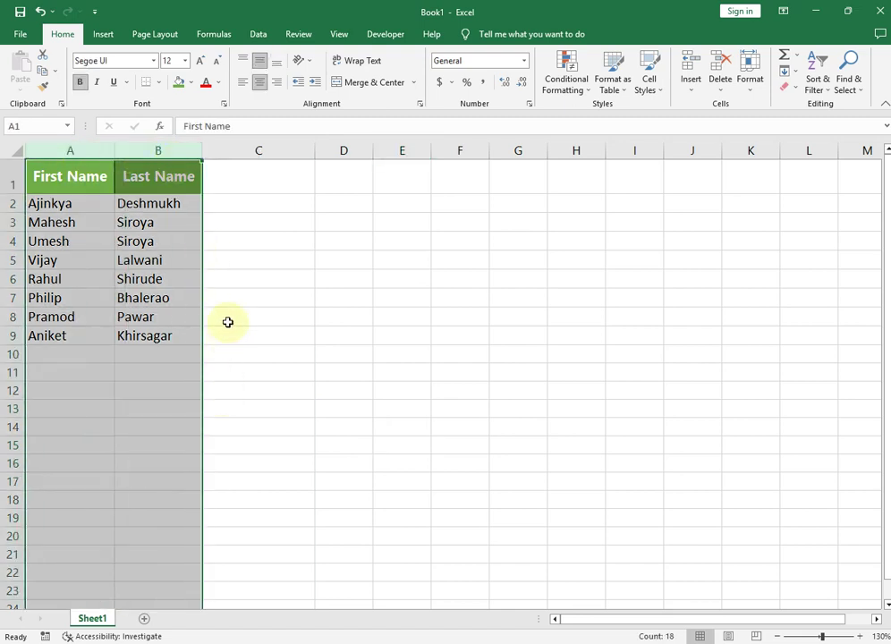
click(249, 150)
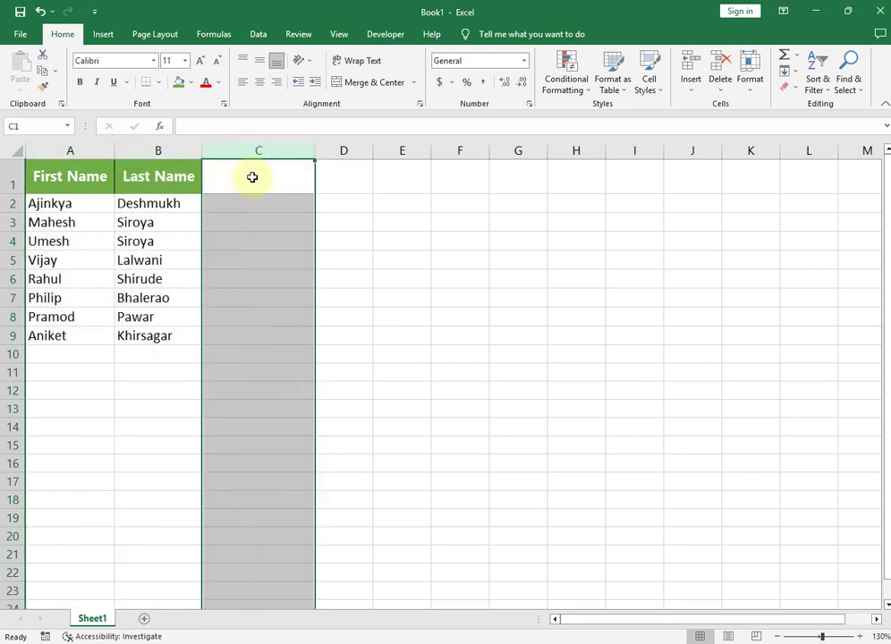
click(252, 179)
click(247, 304)
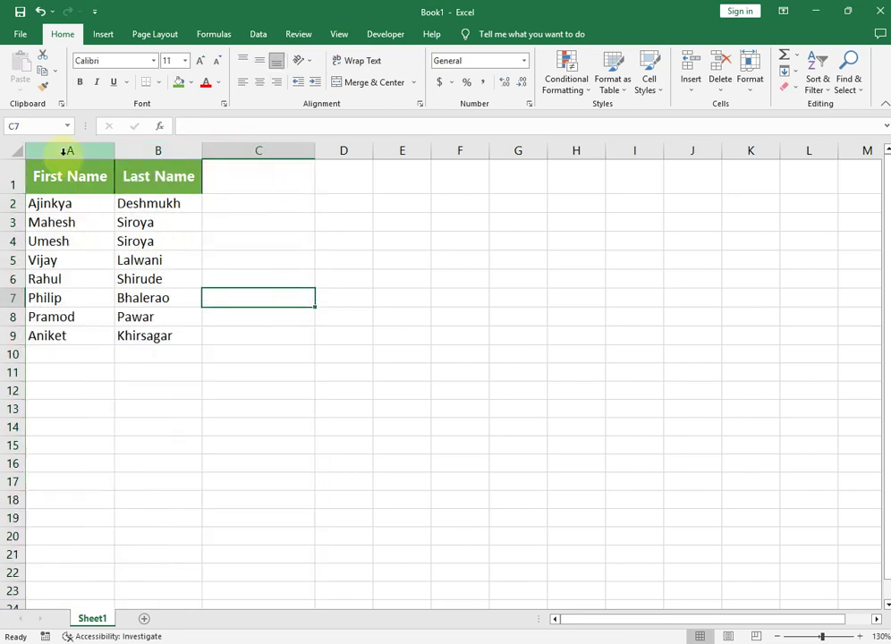
drag(68, 150, 127, 172)
drag(41, 205, 154, 207)
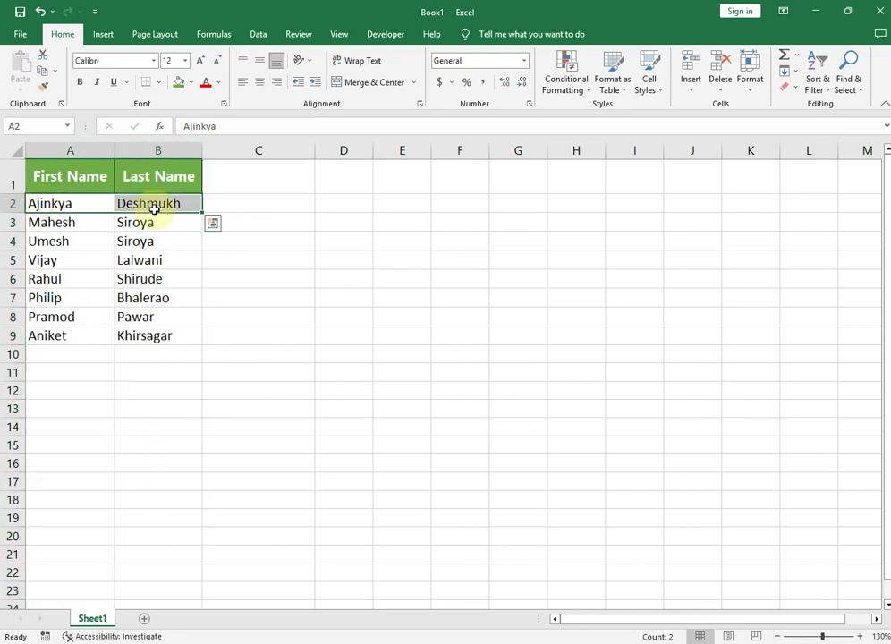
click(155, 292)
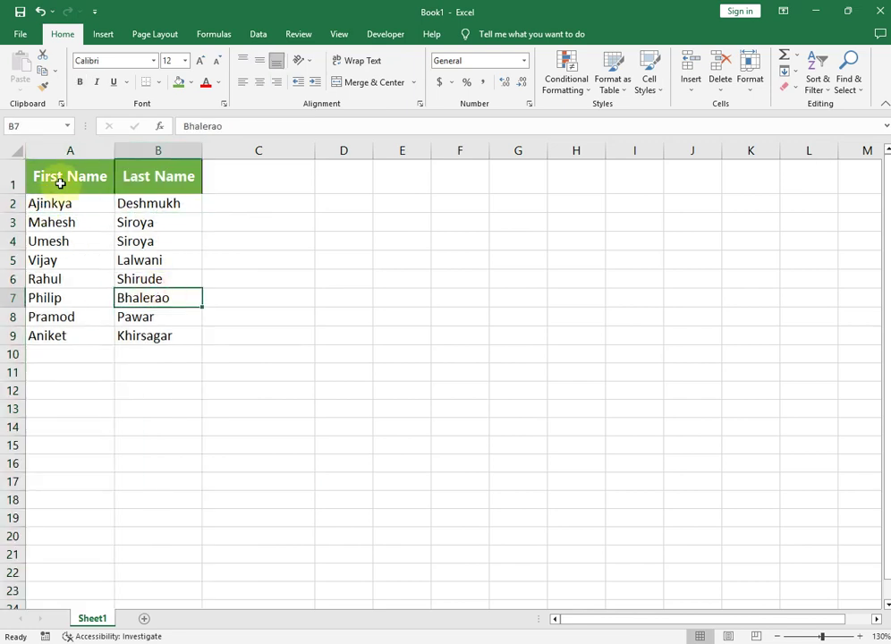
drag(60, 152, 141, 169)
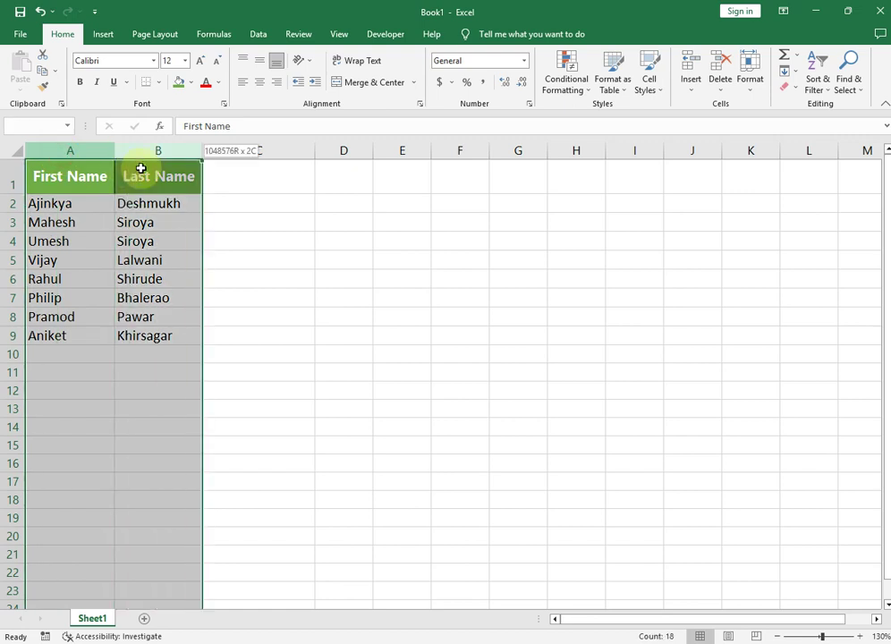
drag(66, 205, 135, 339)
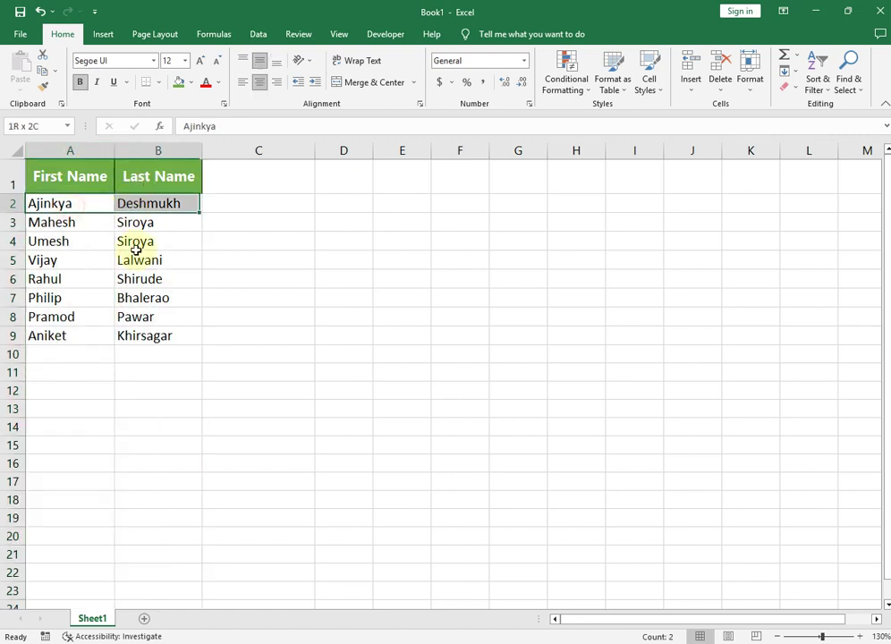
click(249, 149)
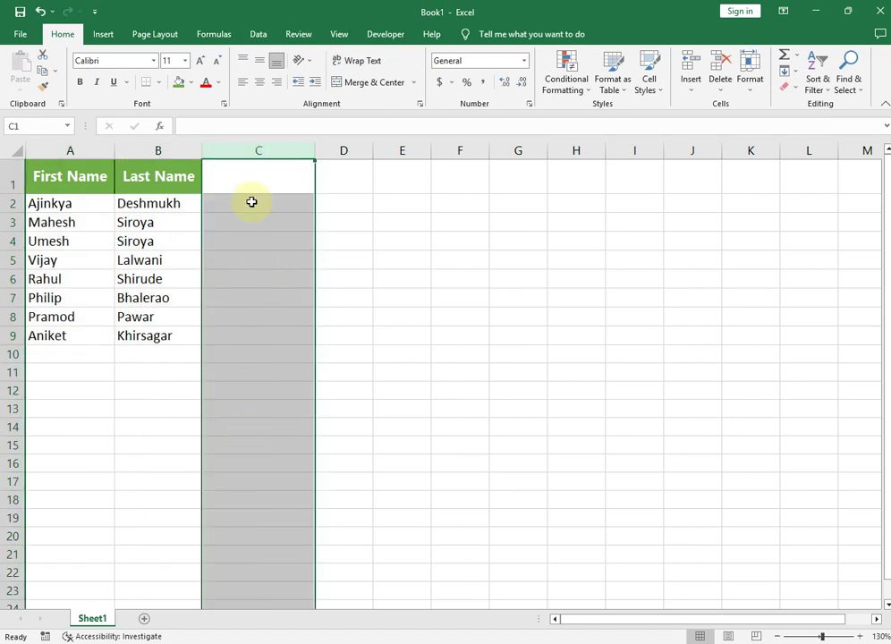
drag(73, 177, 161, 297)
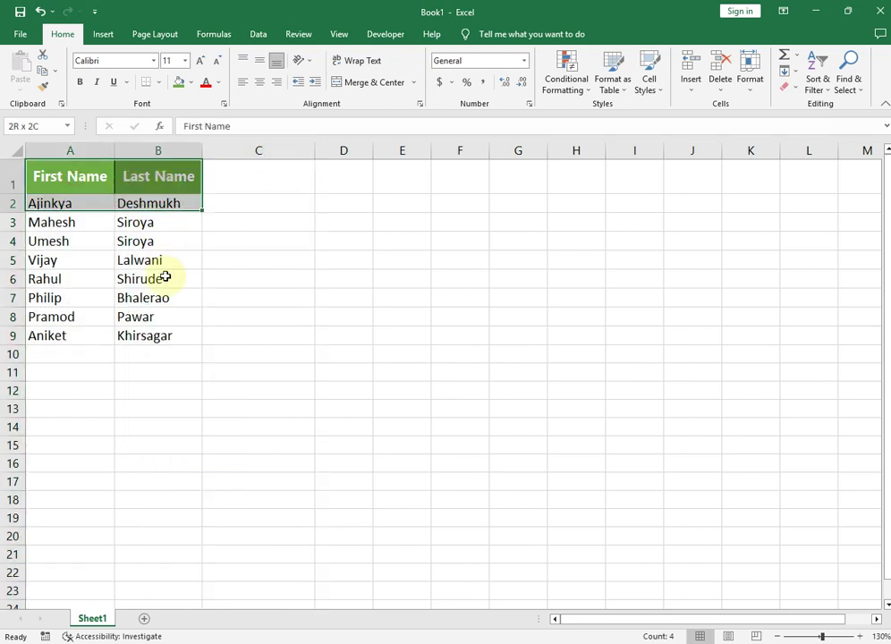
click(60, 242)
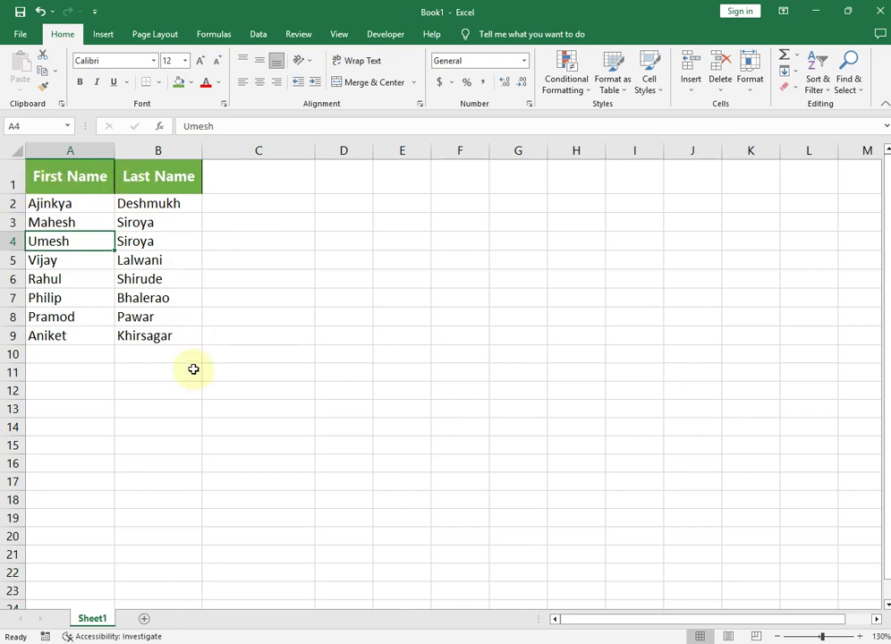
Step: Create a table from $A$1:$B$9 with headers and open it in Power Query Editor
click(259, 34)
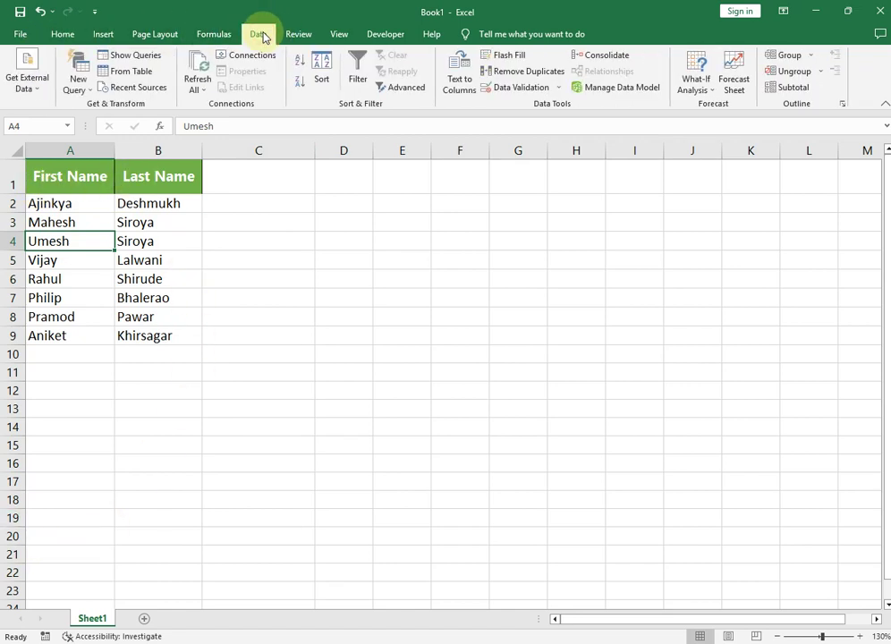
click(131, 72)
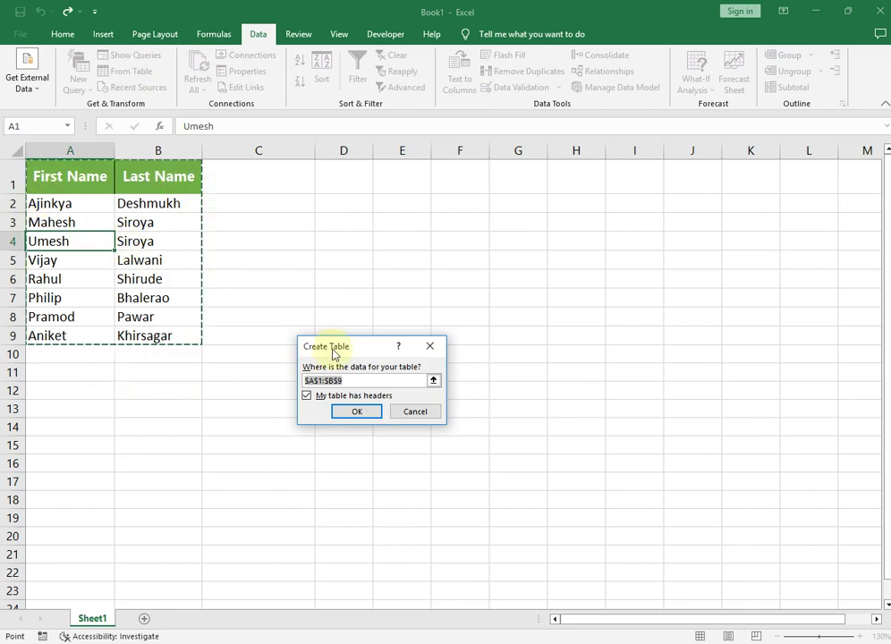
click(353, 415)
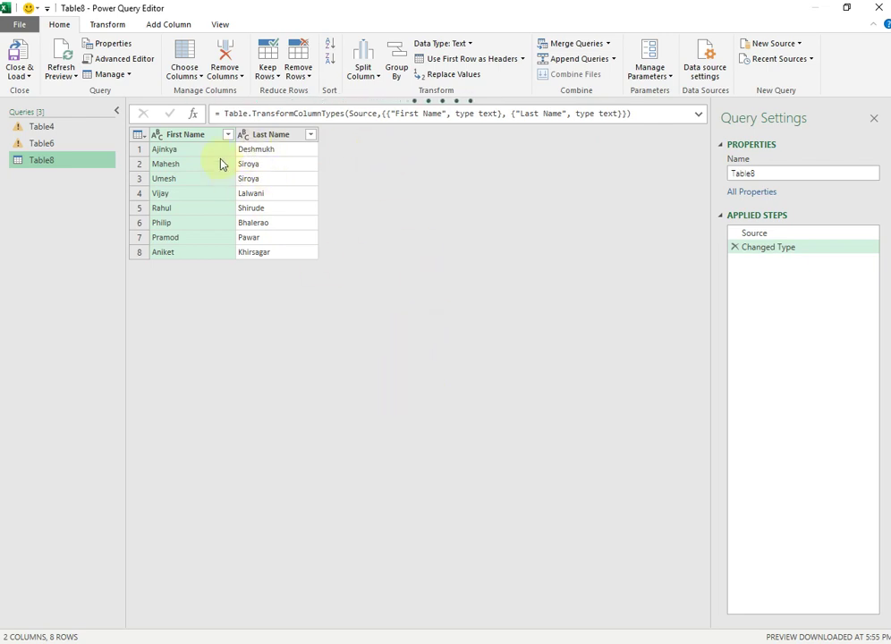
Step: Select both the First Name and Last Name columns and start Merge Columns from Transform
click(193, 140)
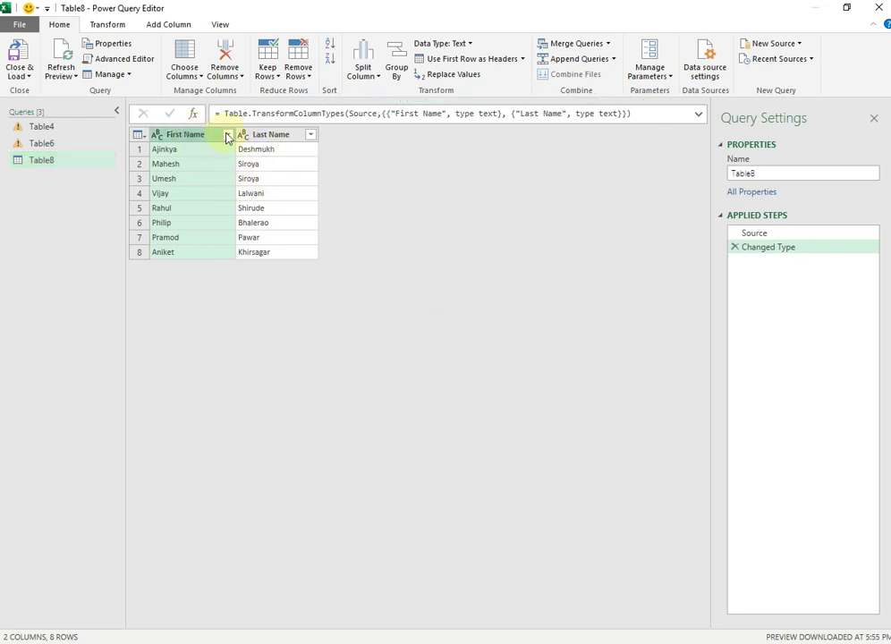
ctrl+click(277, 139)
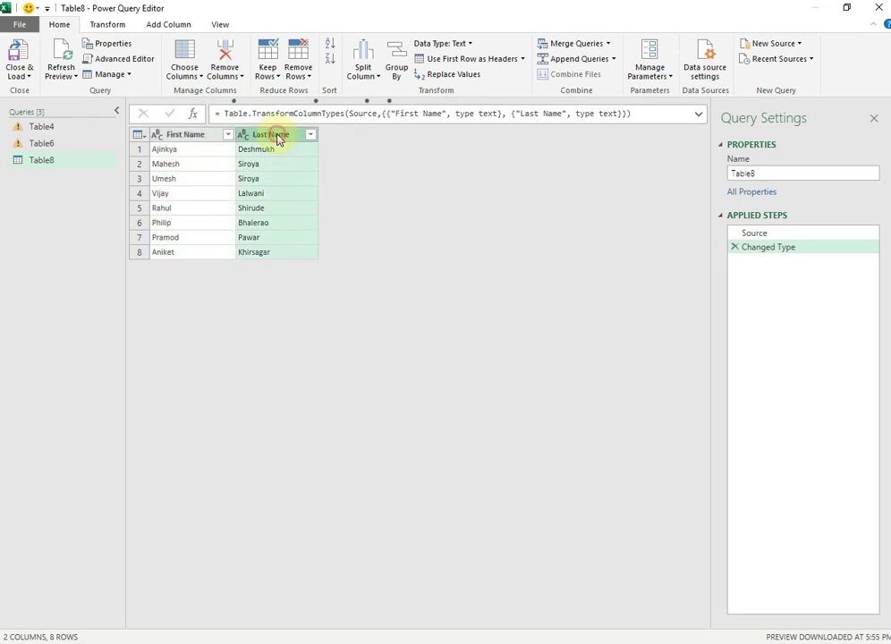
click(182, 134)
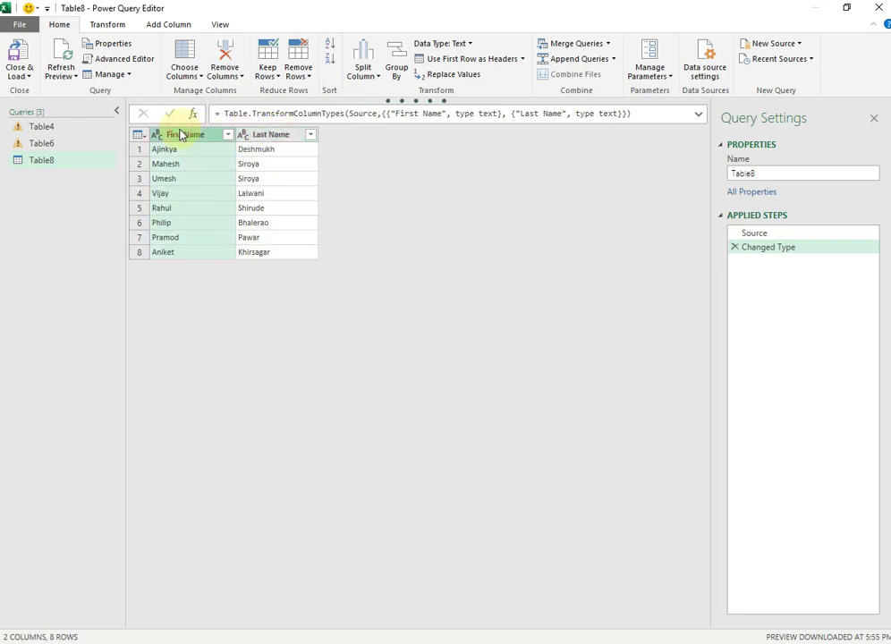
ctrl+click(265, 138)
click(199, 139)
ctrl+click(279, 139)
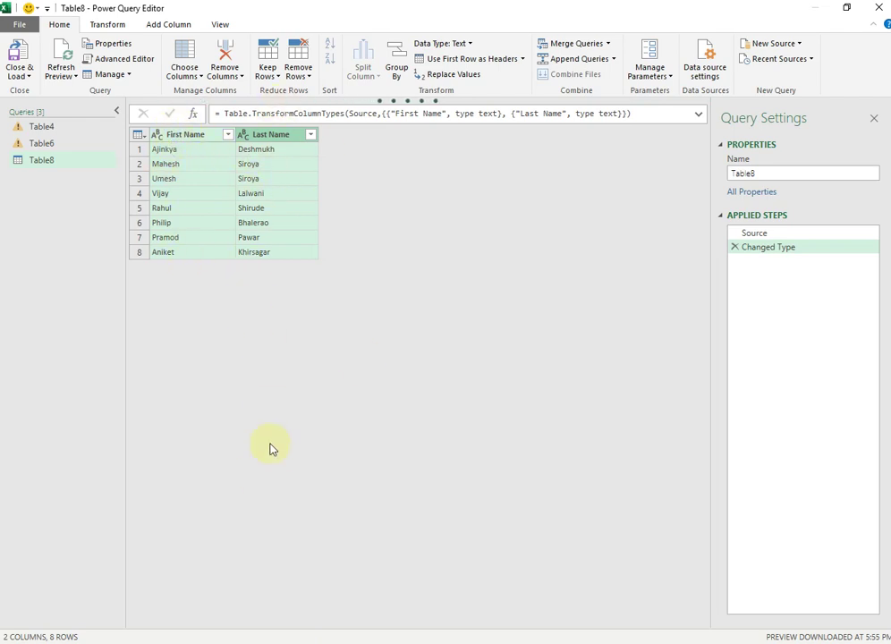
click(108, 26)
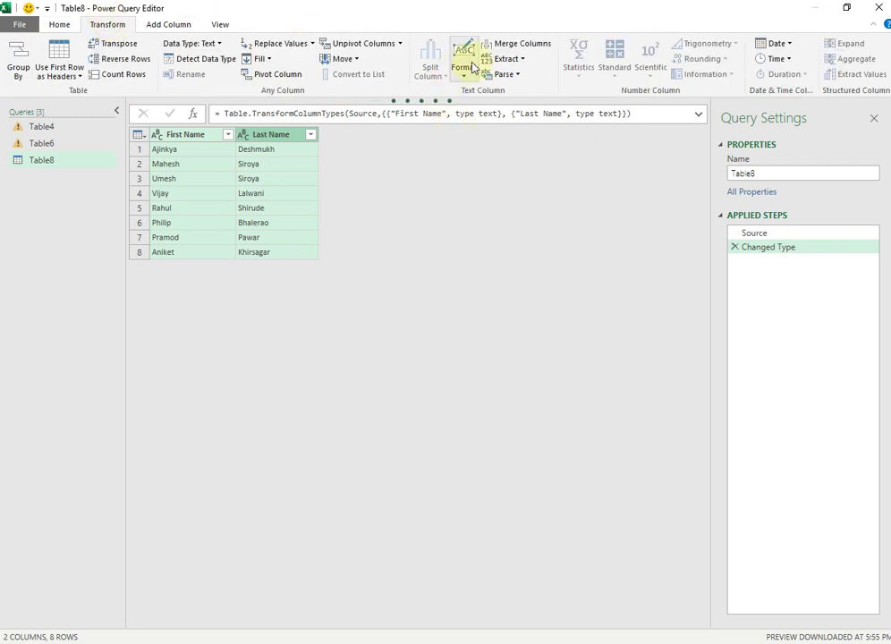
click(522, 45)
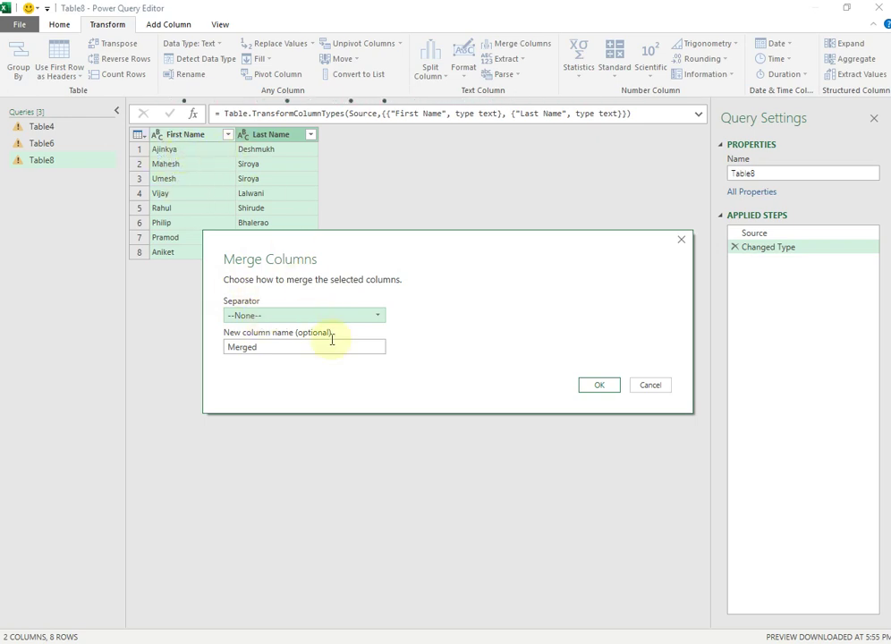
Step: Choose Space as the separator and rename the new column from 'Merged' to 'Full Name'
click(376, 317)
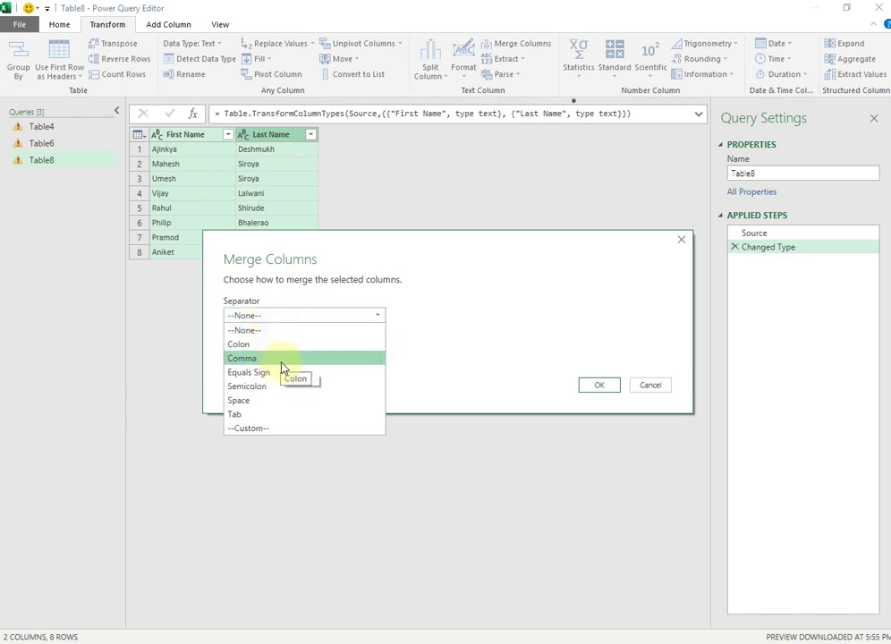
click(265, 405)
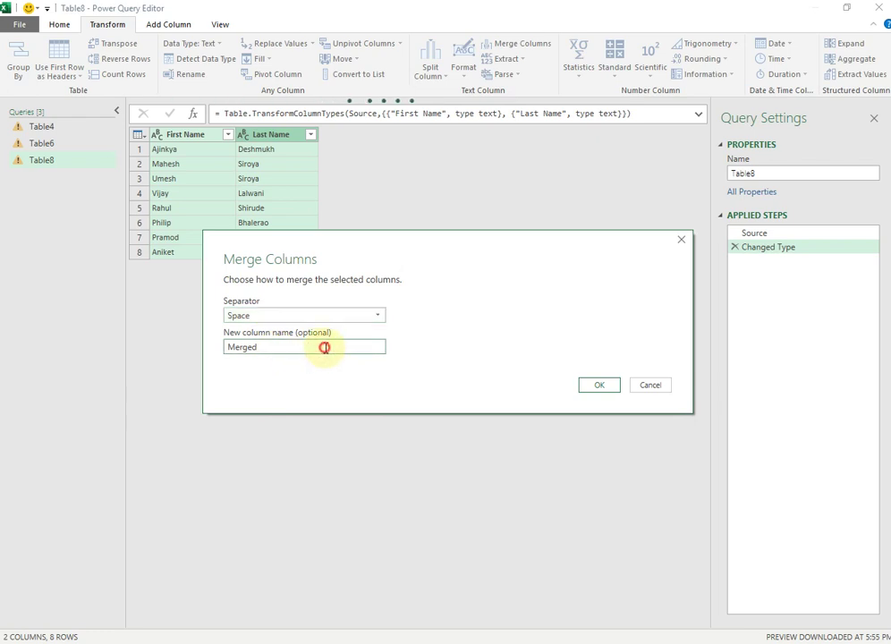
drag(321, 346, 231, 349)
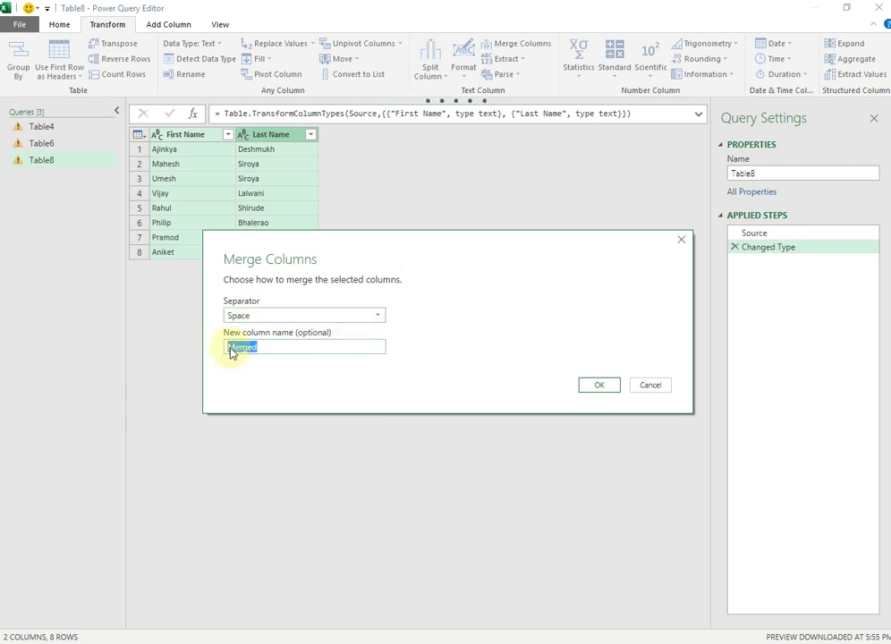
click(291, 373)
click(287, 348)
key(ctrl+a)
text(Full Name)
drag(330, 347, 190, 352)
click(593, 387)
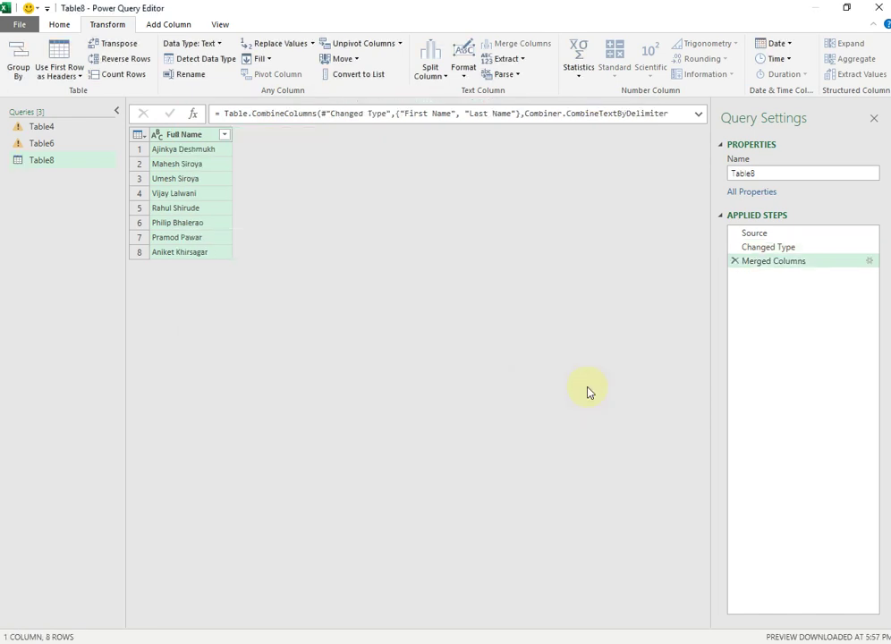
click(187, 150)
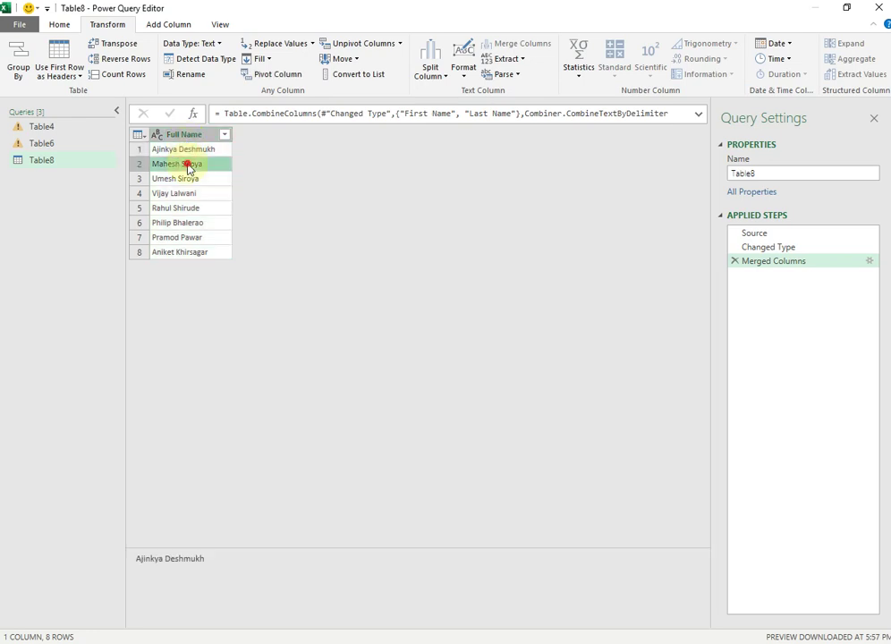
click(189, 164)
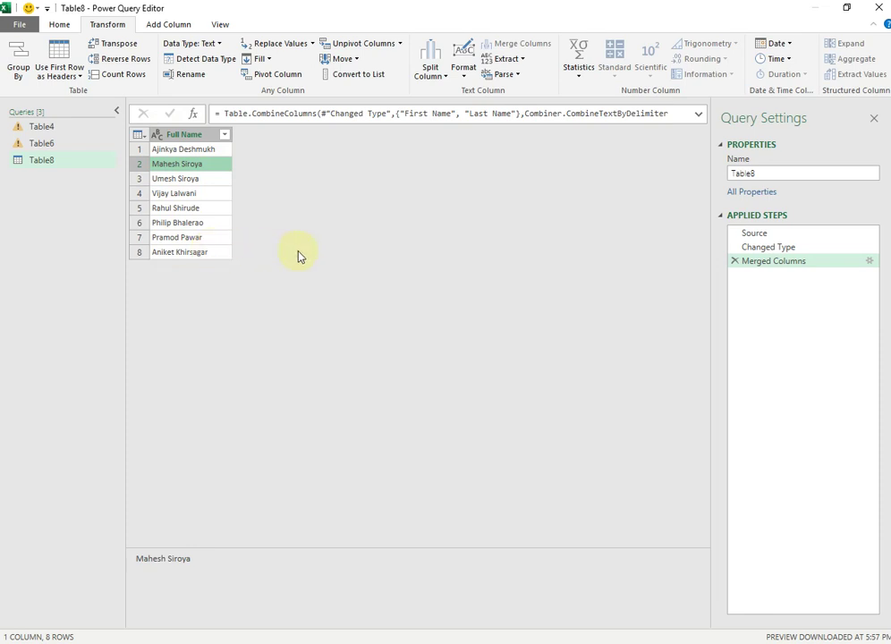
click(59, 24)
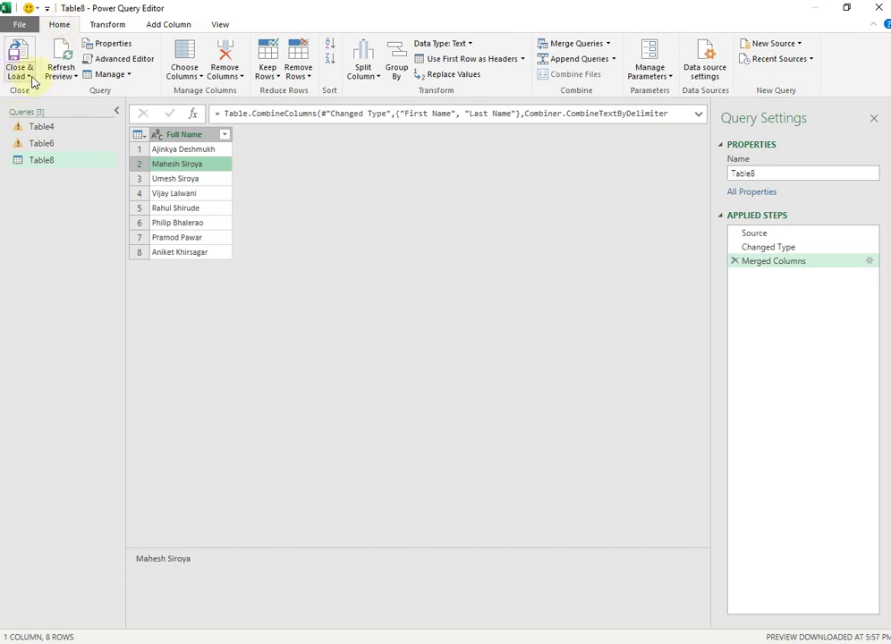
Step: Close & Load the query to the existing worksheet starting at cell C1
click(30, 77)
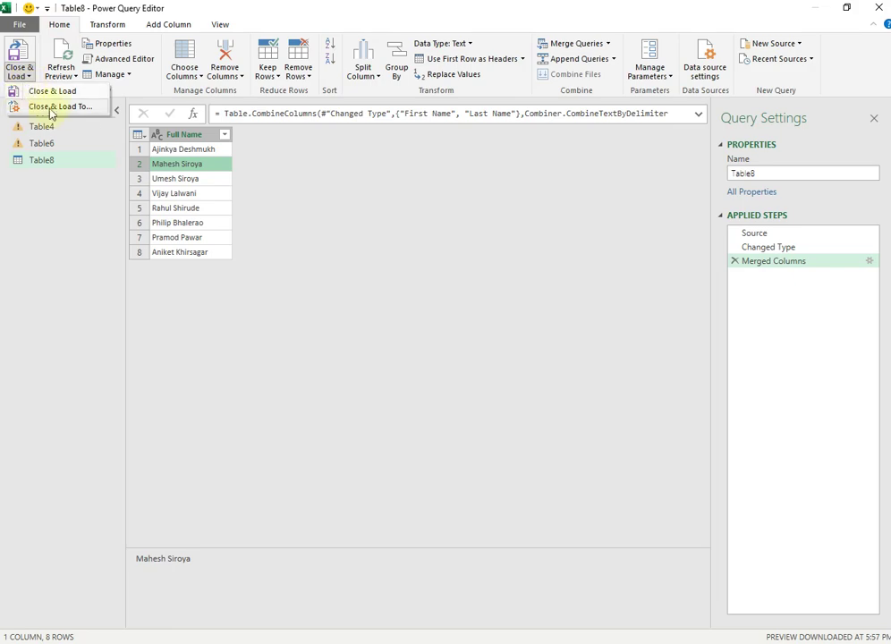
click(47, 91)
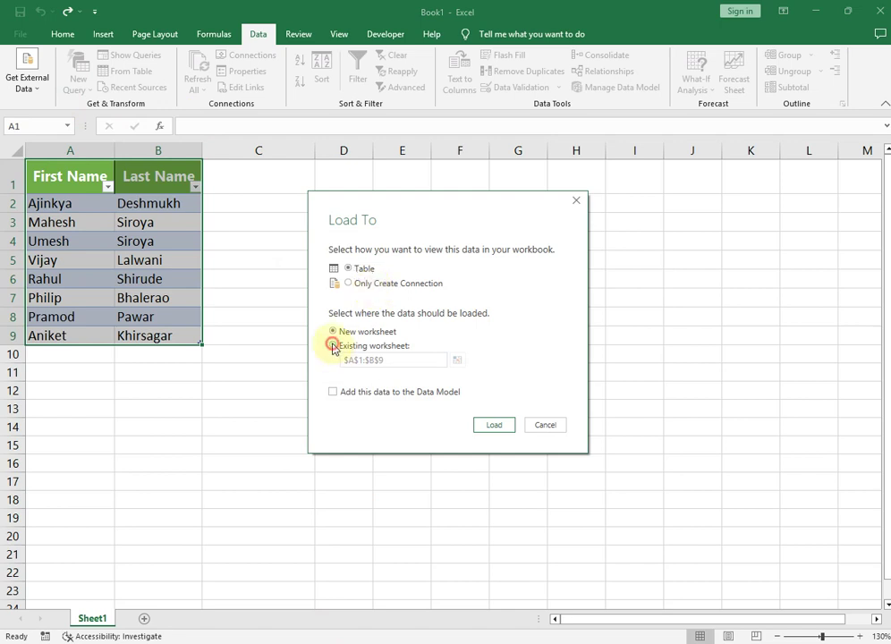
click(333, 346)
click(390, 360)
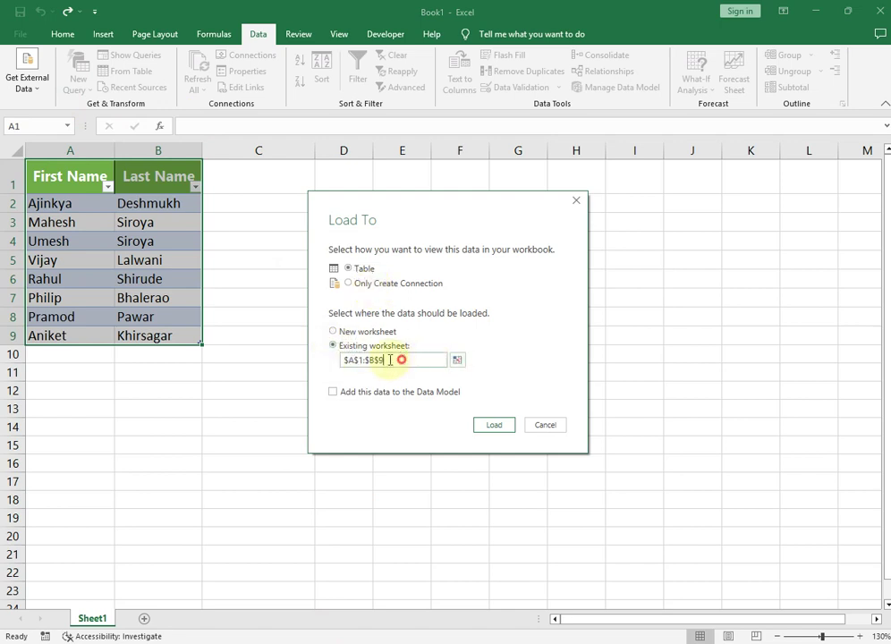
double_click(380, 361)
click(458, 360)
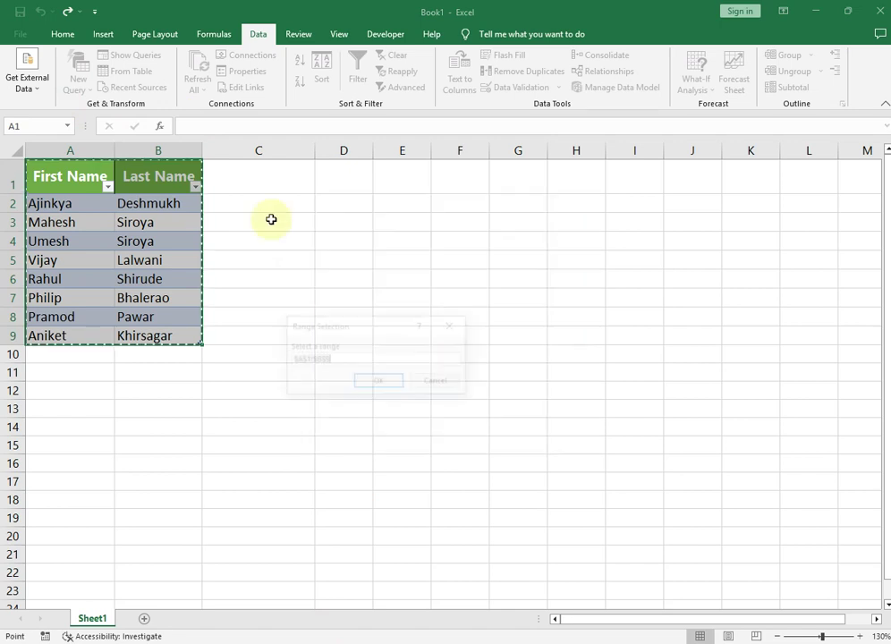
click(240, 180)
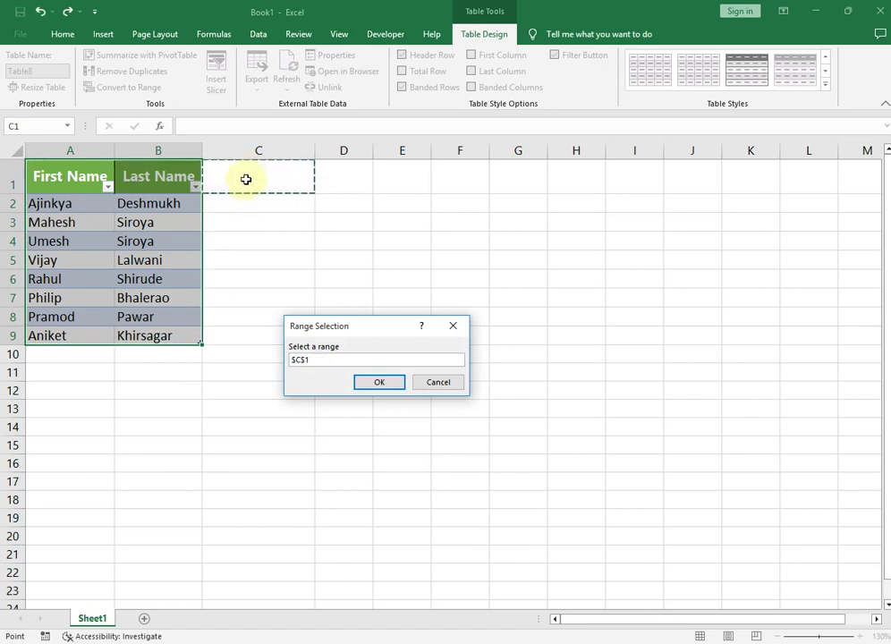
click(381, 383)
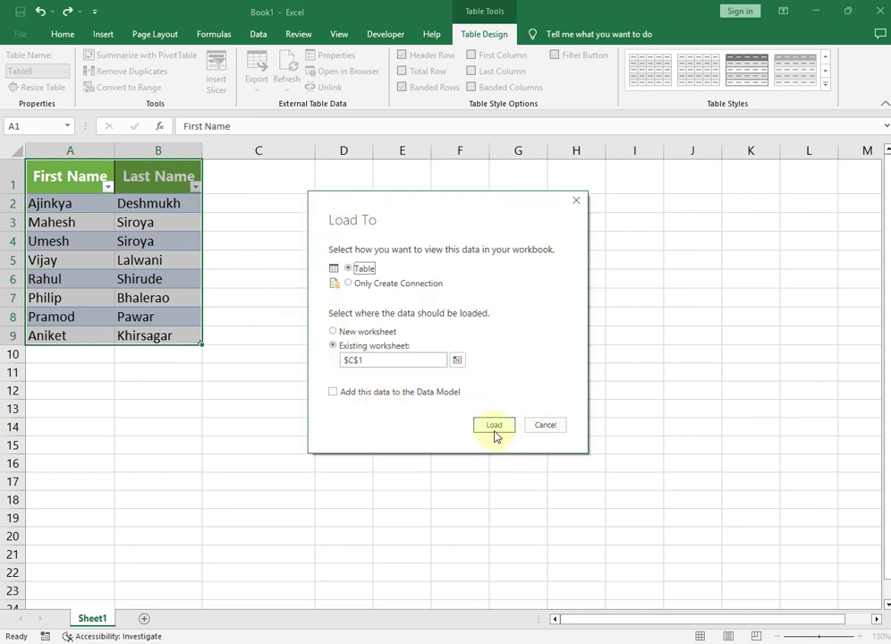
click(494, 426)
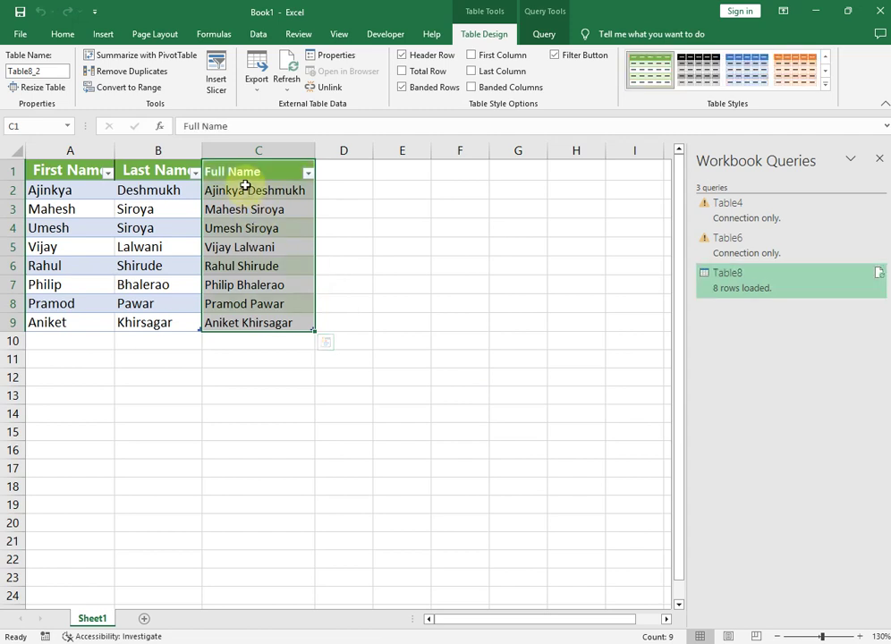
click(60, 192)
click(155, 193)
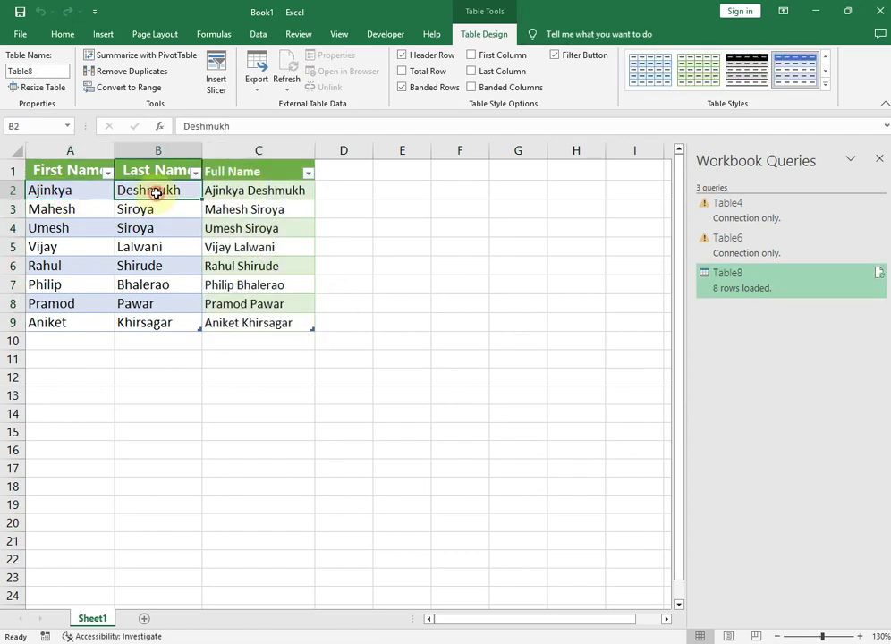
click(70, 193)
click(253, 193)
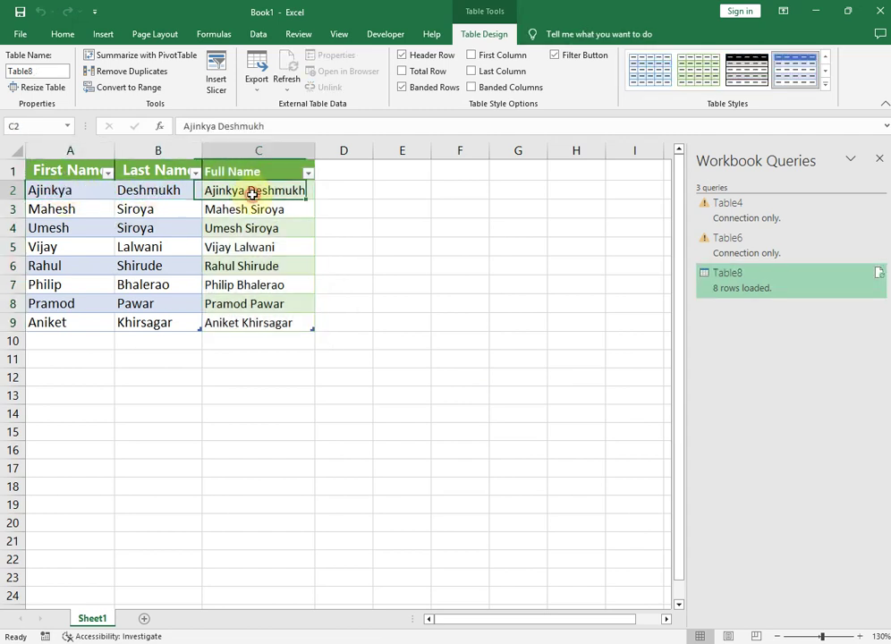
click(245, 209)
click(250, 231)
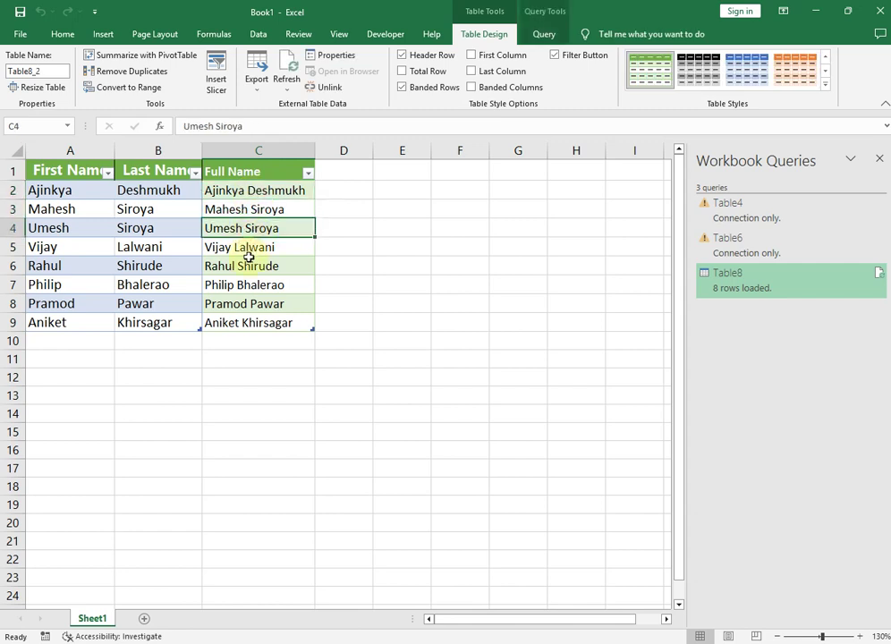
click(248, 266)
click(250, 287)
click(255, 323)
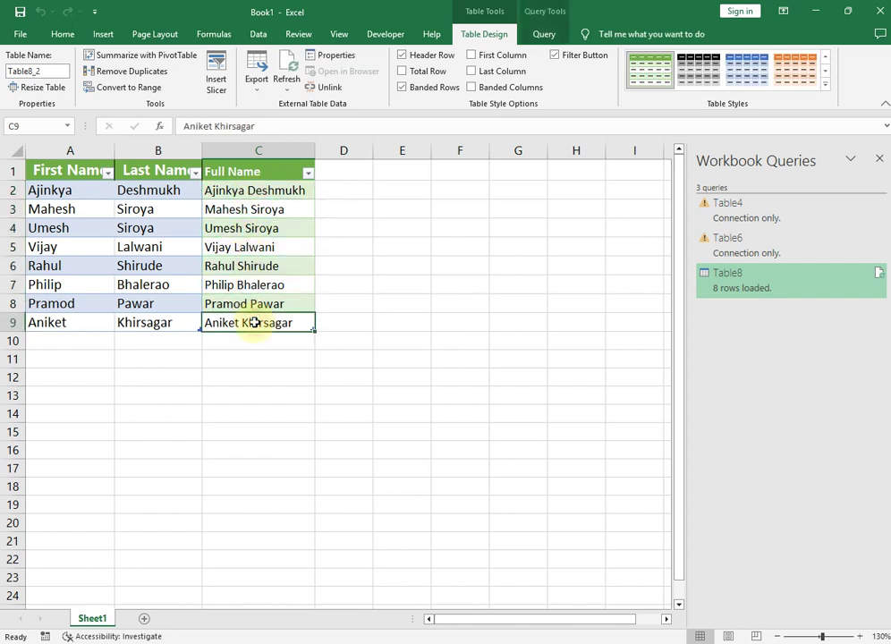
click(254, 149)
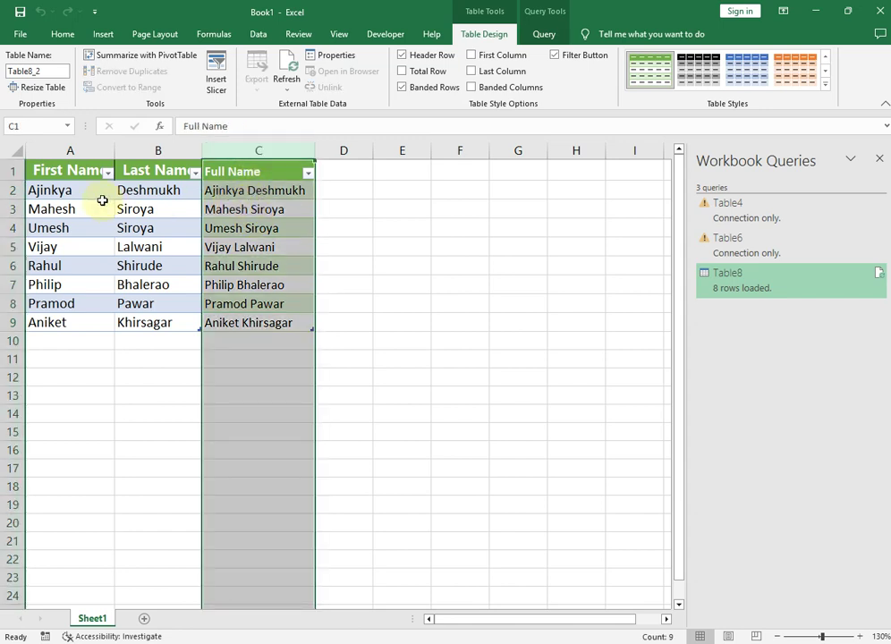
mouse_move(65, 193)
mouse_down()
mouse_move(149, 276)
mouse_move(149, 323)
mouse_up()
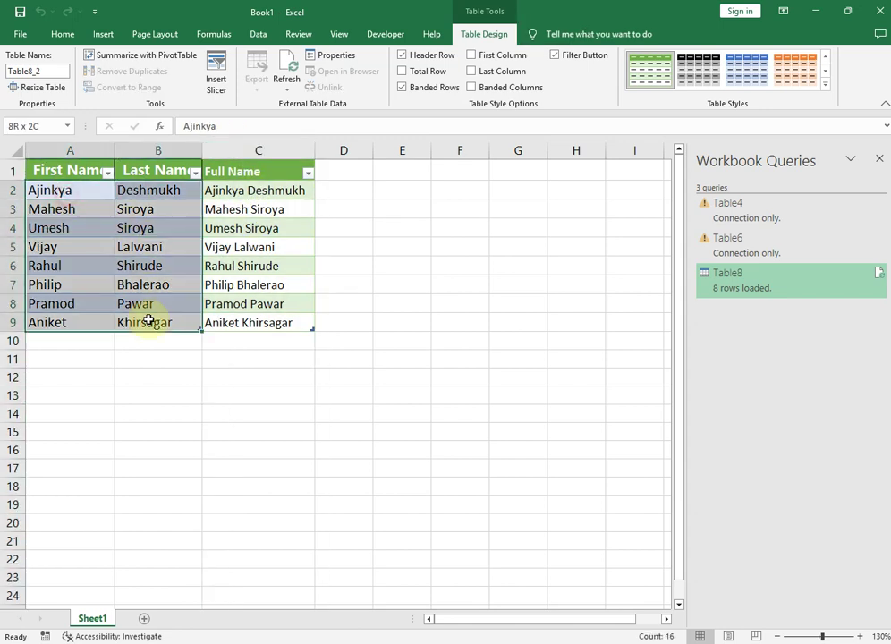
drag(225, 190, 229, 319)
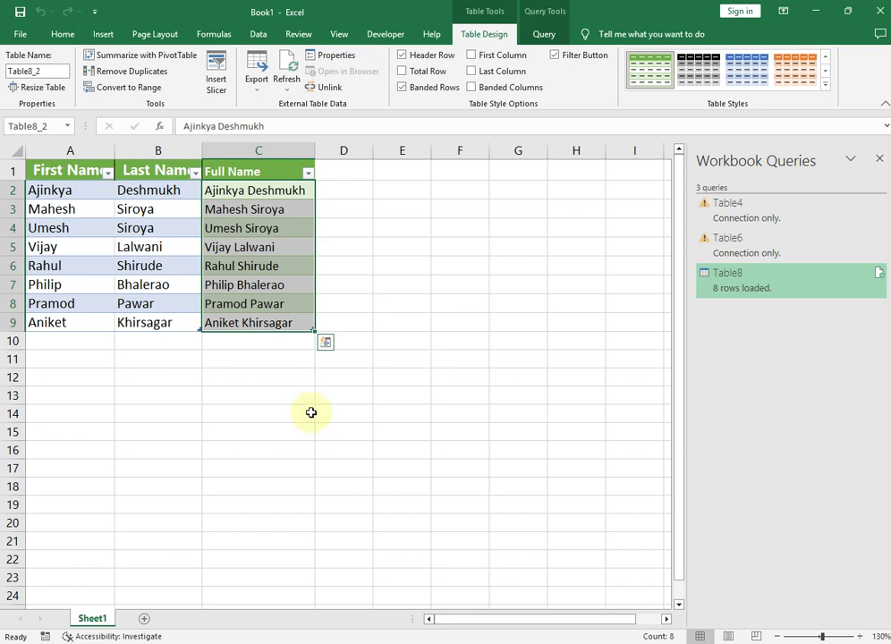
click(311, 413)
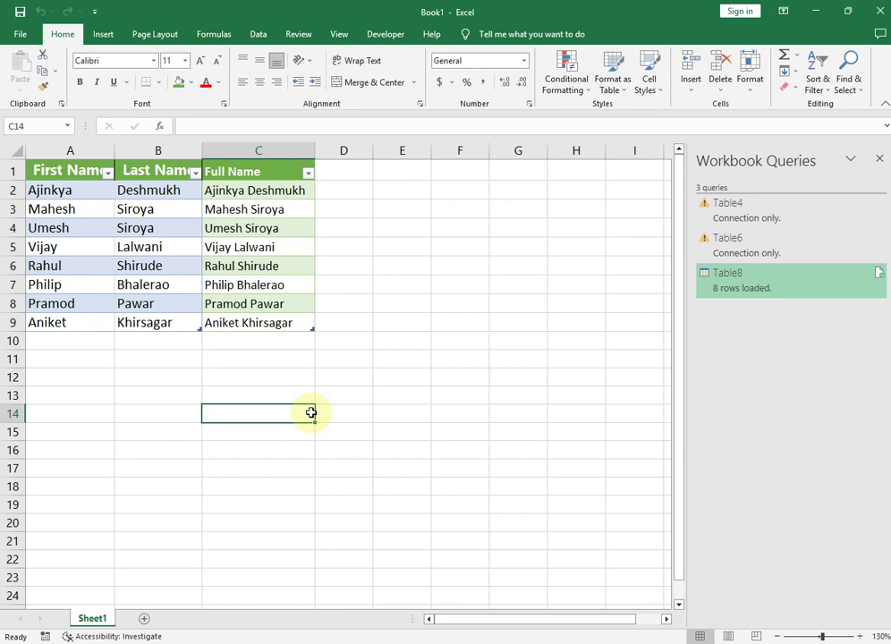